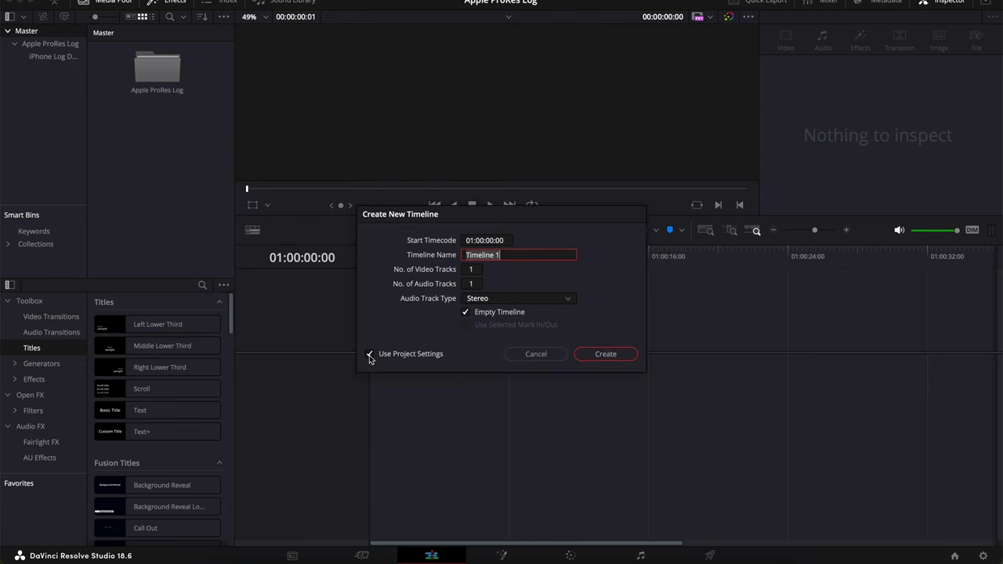
- Override project settings so Timeline 1 uses 3840 x 2160 Ultra HD resolution
click(369, 355)
click(467, 239)
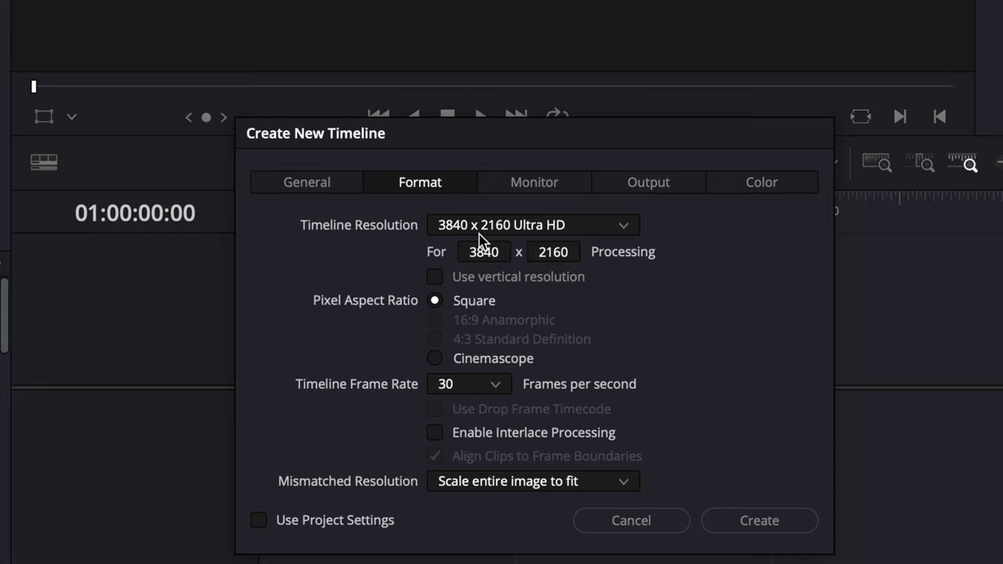
click(479, 231)
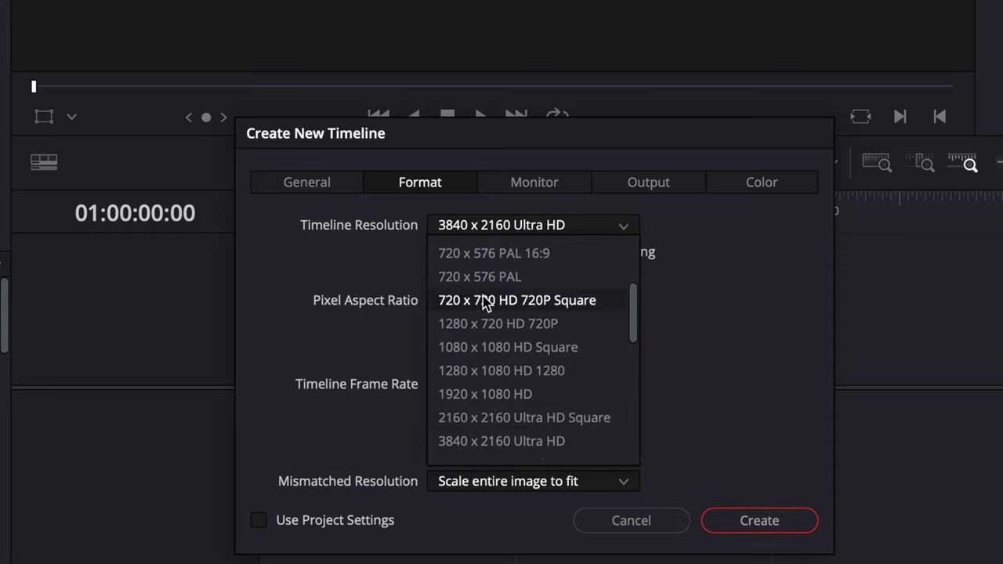
click(518, 443)
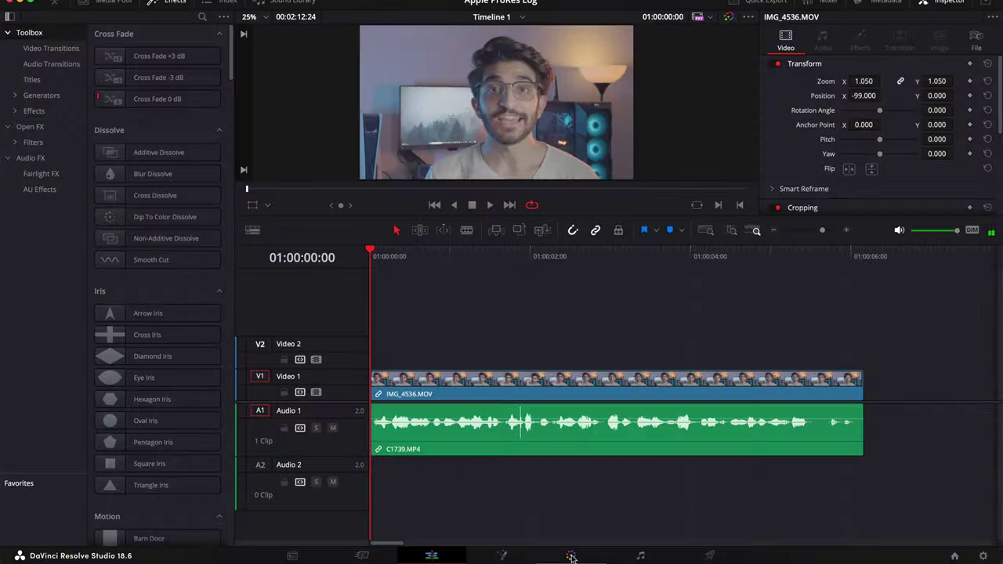
- Move to the Color page, choose a scope type and show the Primaries color wheels
click(570, 555)
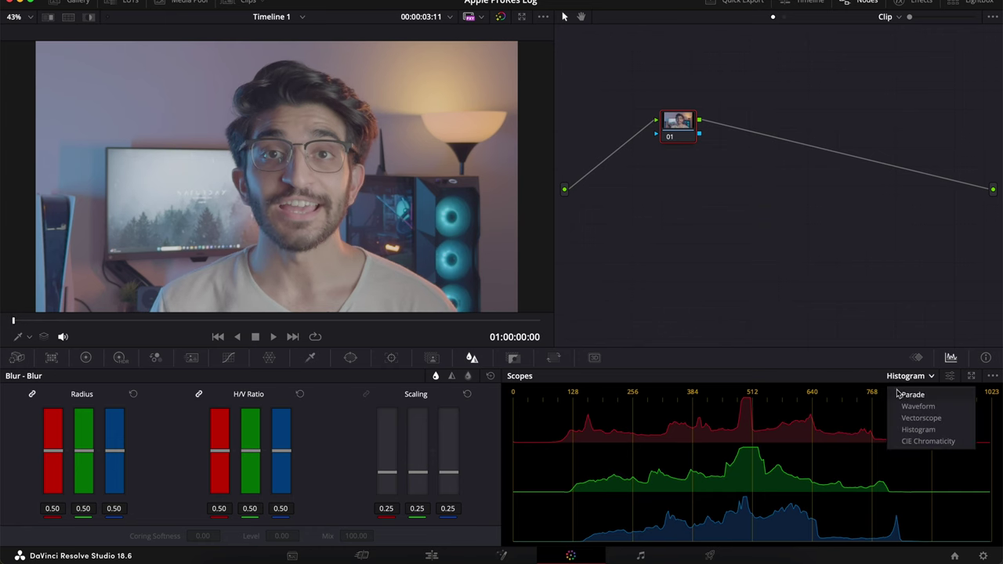
click(909, 394)
click(86, 358)
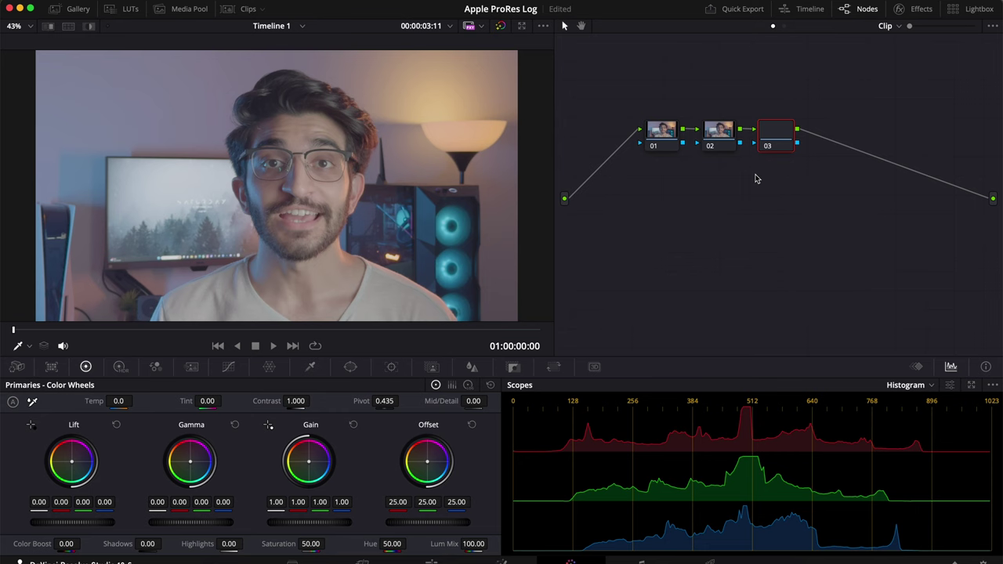
- Begin labelling node 01 as Correction by typing 'Cor'
click(647, 137)
text(Correction)
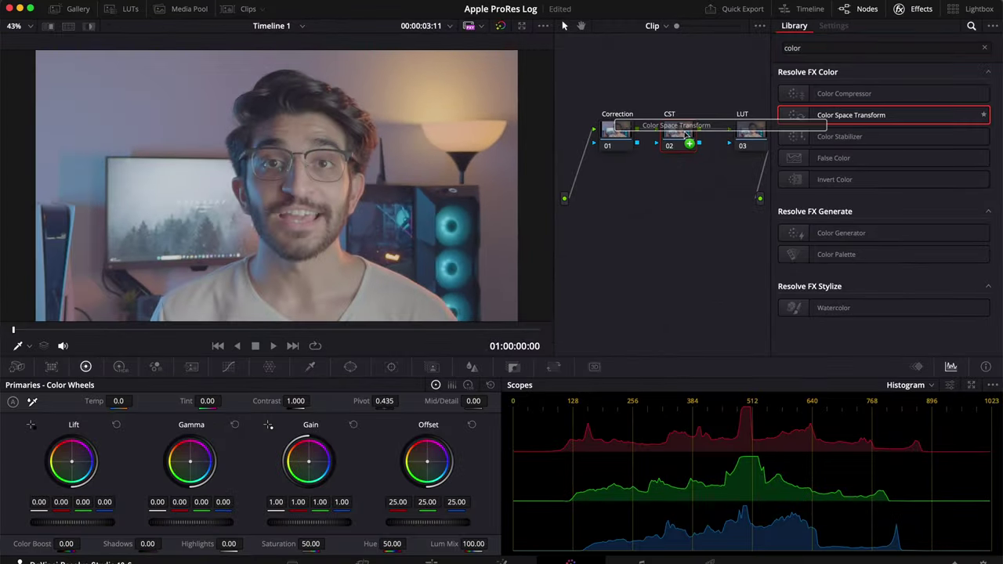
- Apply Color Space Transform to node 02 with Input Gamma set to Apple Log
drag(684, 134, 686, 135)
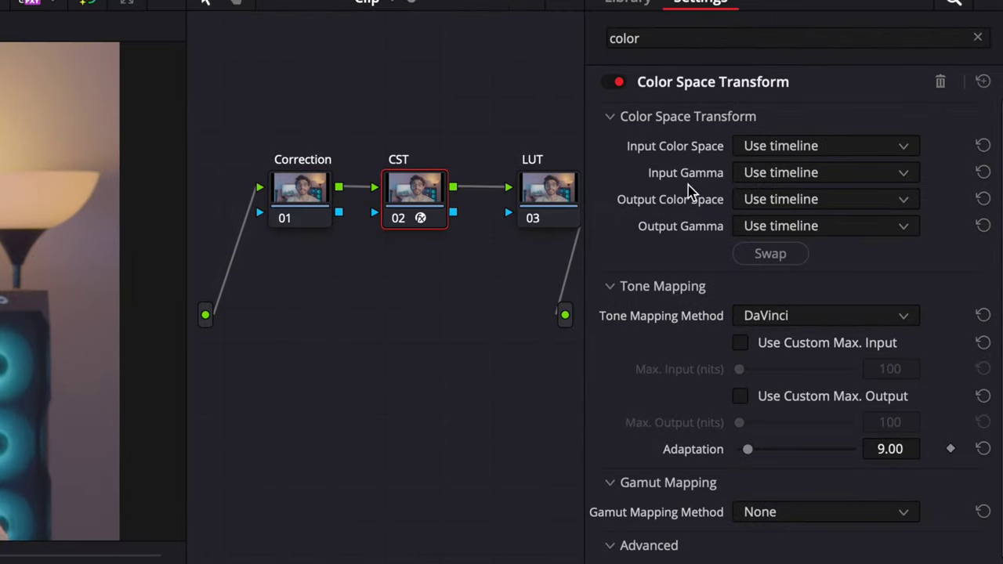
click(776, 174)
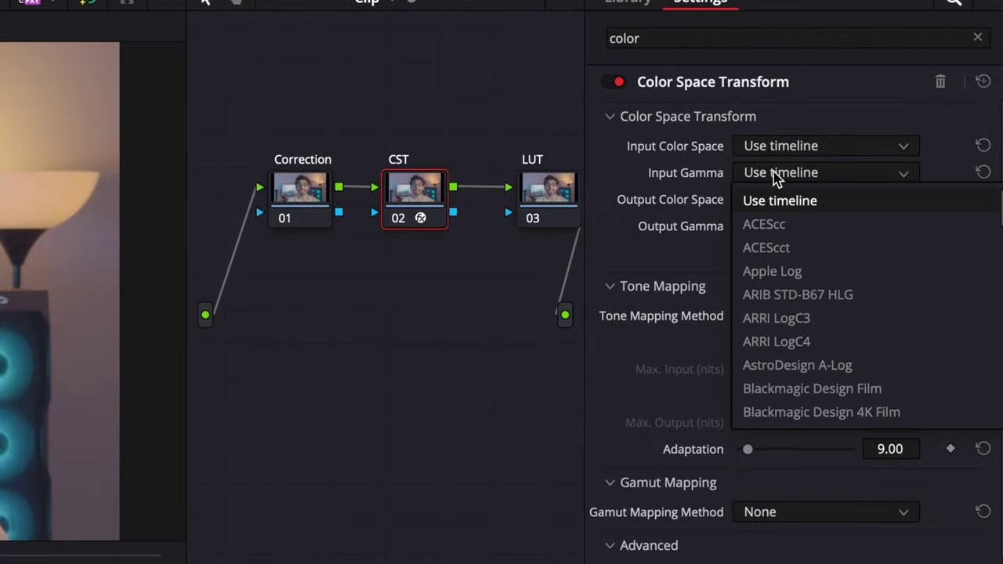
click(775, 272)
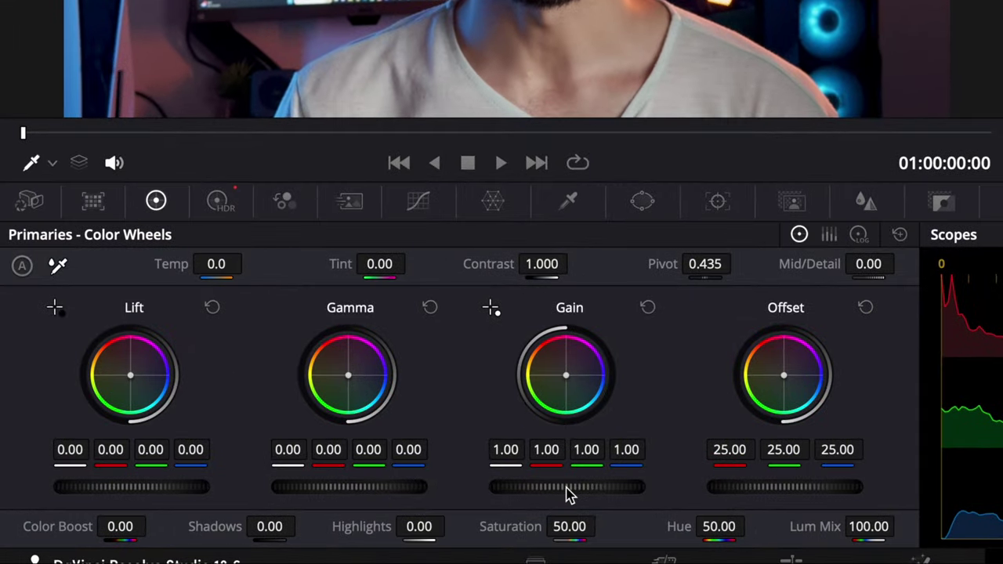
- Lower gain to 0.99 and darken highlights on node 01, then compare the grade against bypass
drag(320, 525, 317, 525)
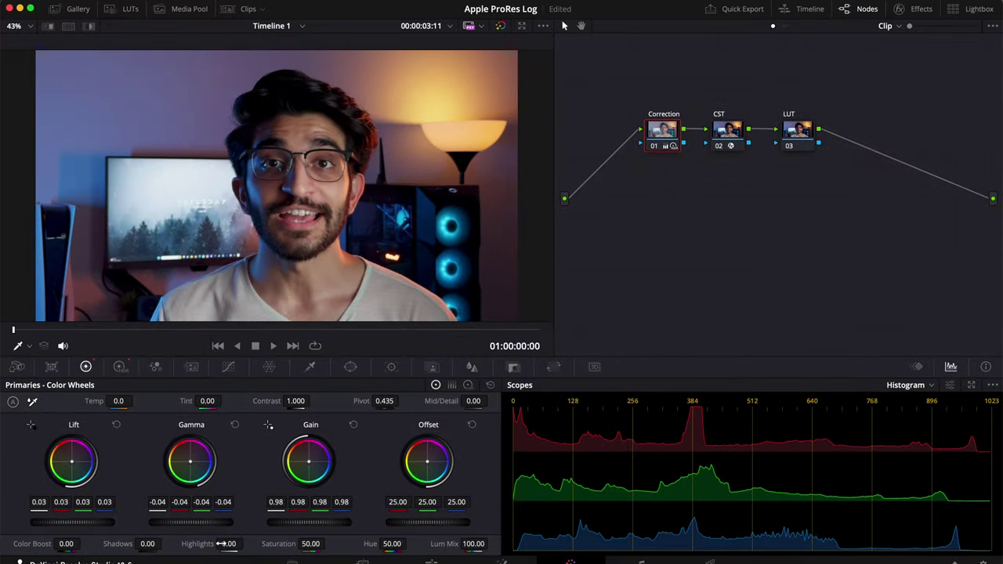
drag(224, 543, 246, 543)
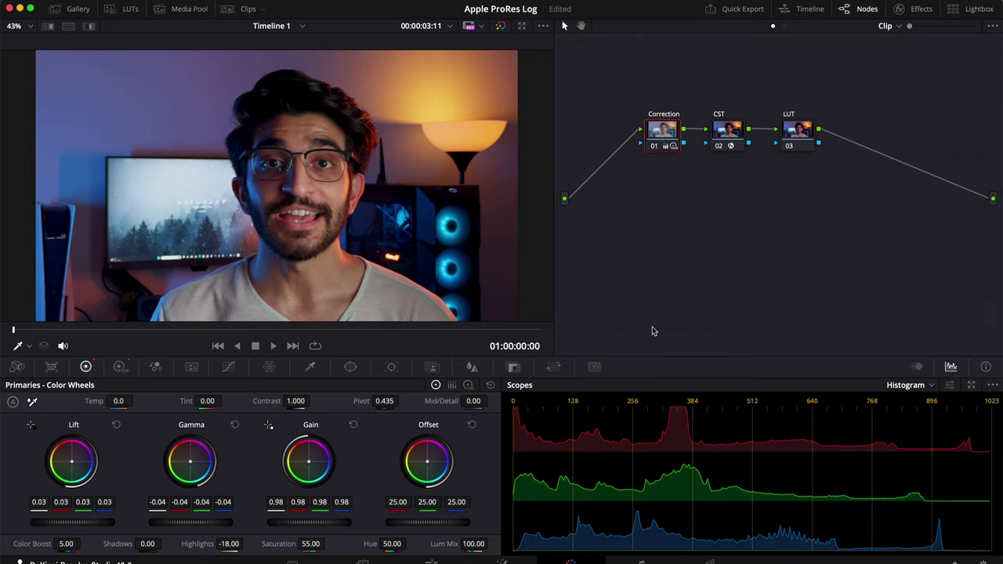
click(121, 369)
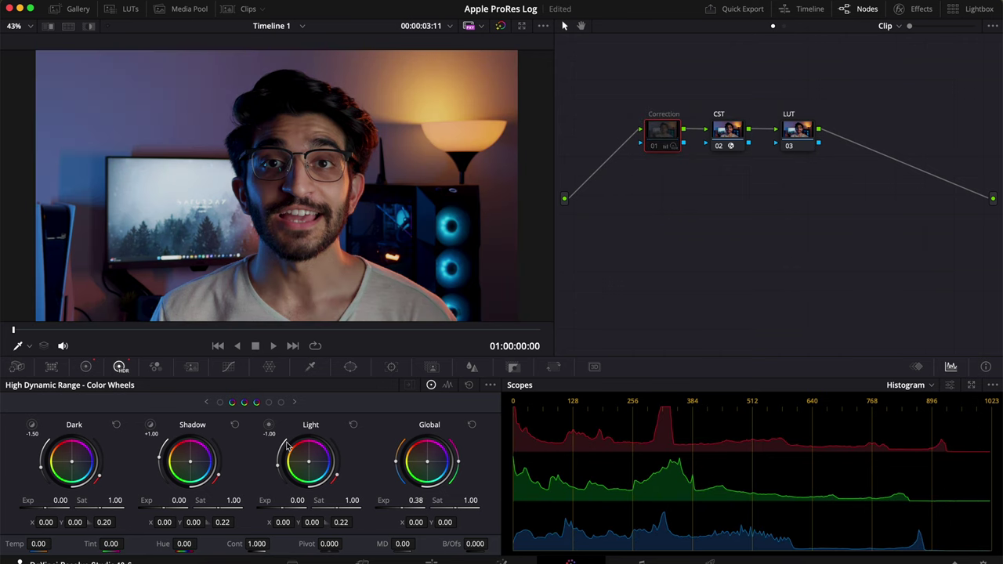
key(alt+d)
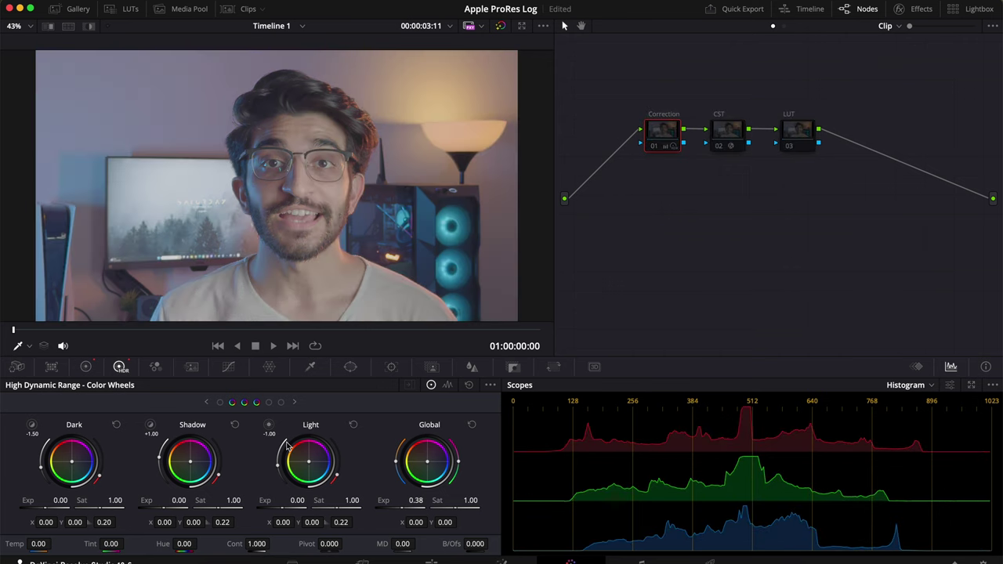
key(alt+d)
key(alt+d)
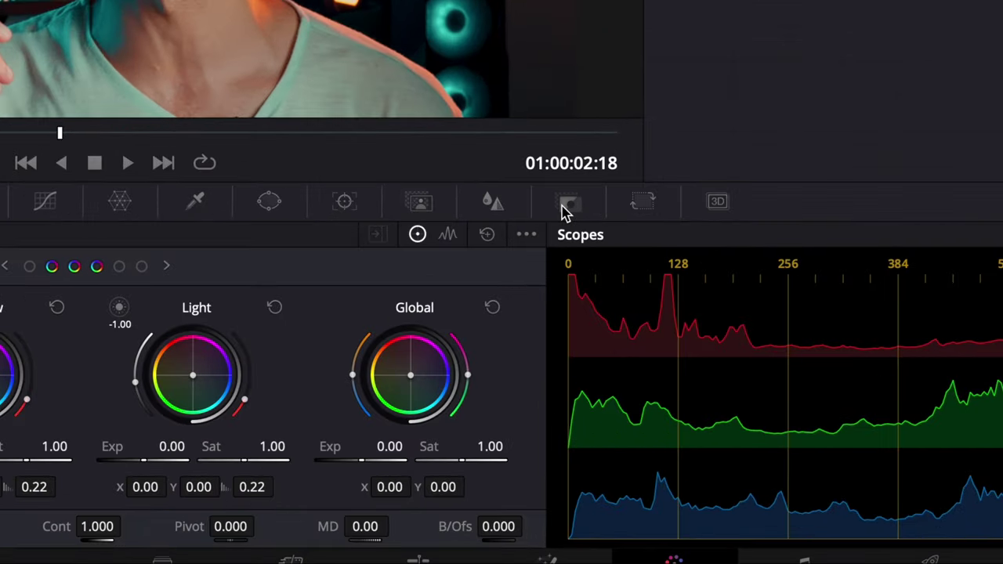
- Cut the LUT node's key output gain to 0.4, then scrub and bypass to review the look
click(568, 203)
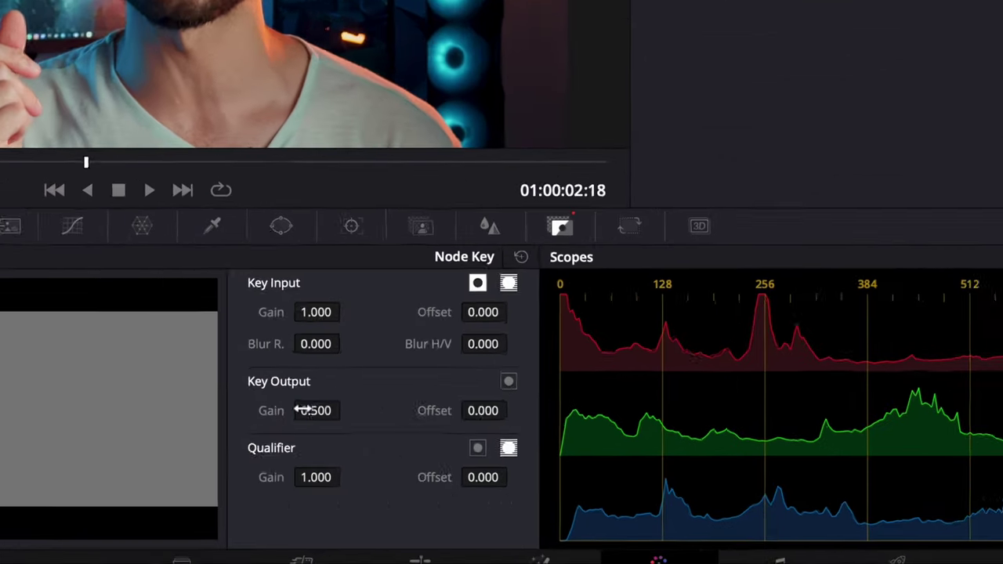
double_click(365, 474)
text(0.4)
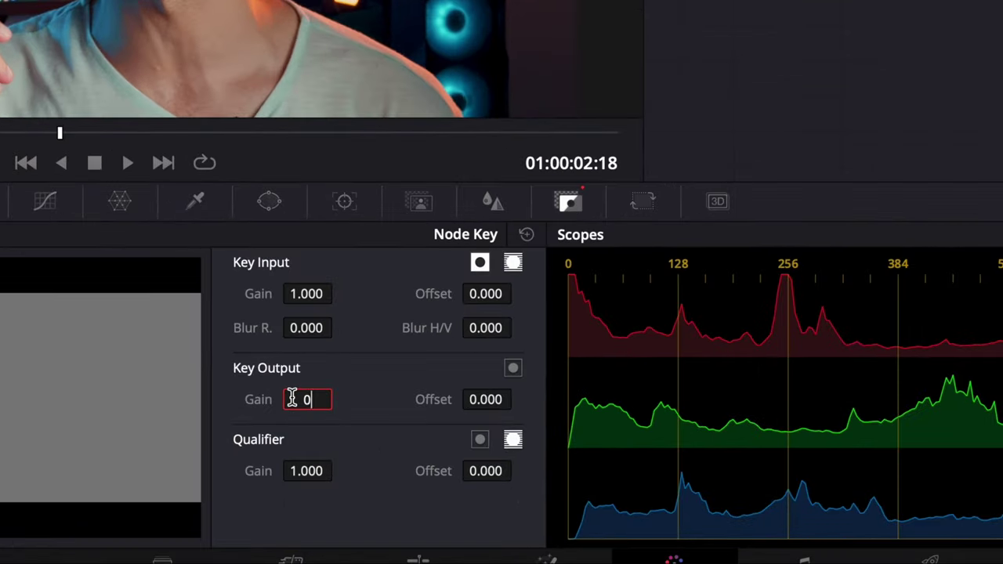
key(Return)
drag(233, 323, 2, 317)
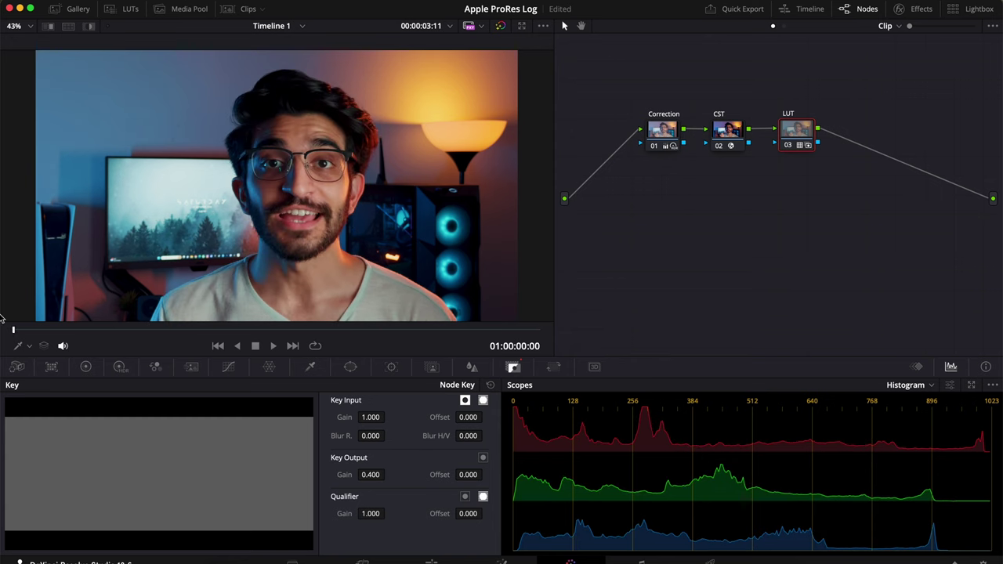
key(shift+d)
key(shift+d)
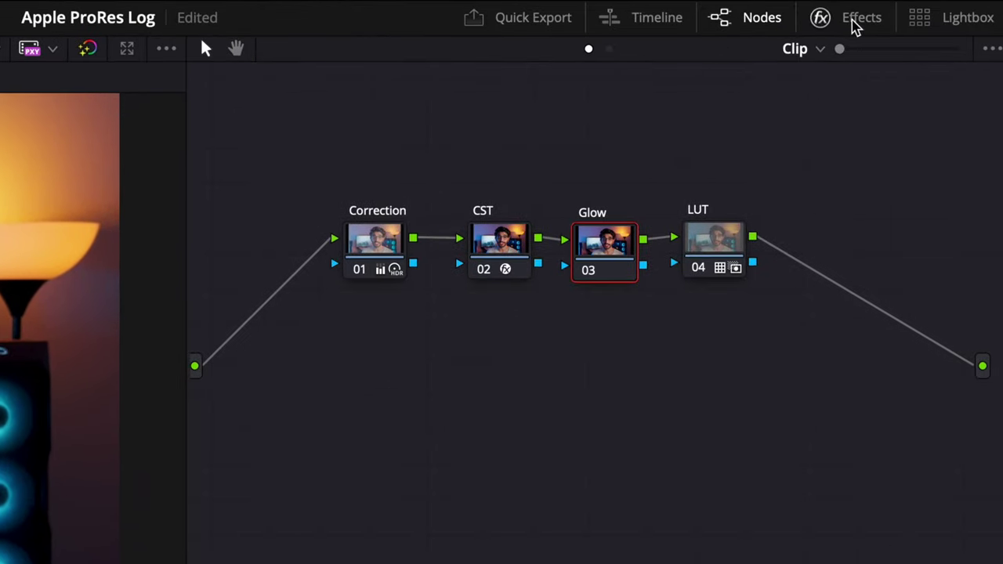
- Search the Effects library for 'glow' and apply the Glow effect to node 03
click(917, 9)
key(BackSpace)
key(BackSpace)
key(BackSpace)
key(BackSpace)
key(BackSpace)
text(glow)
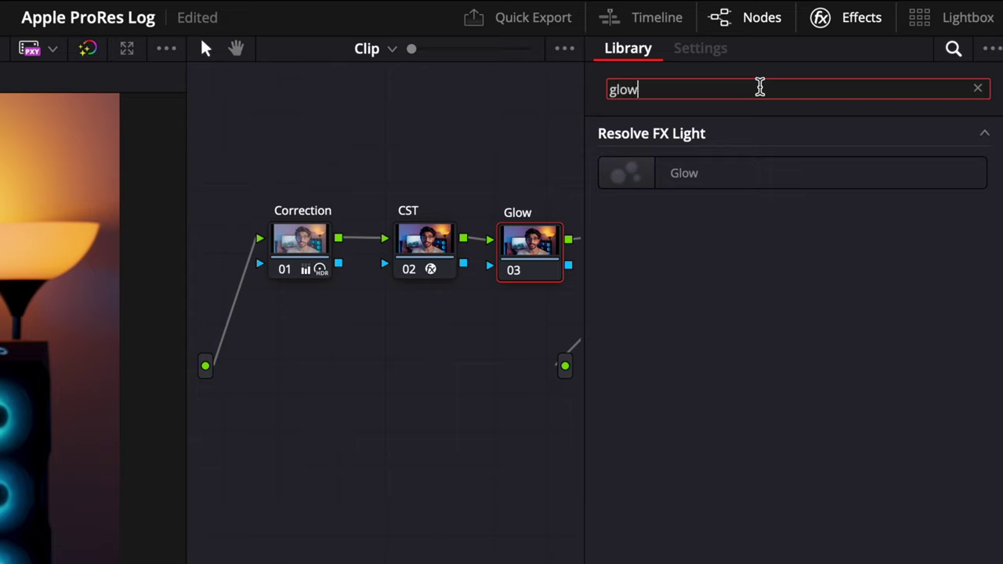
drag(673, 161, 514, 249)
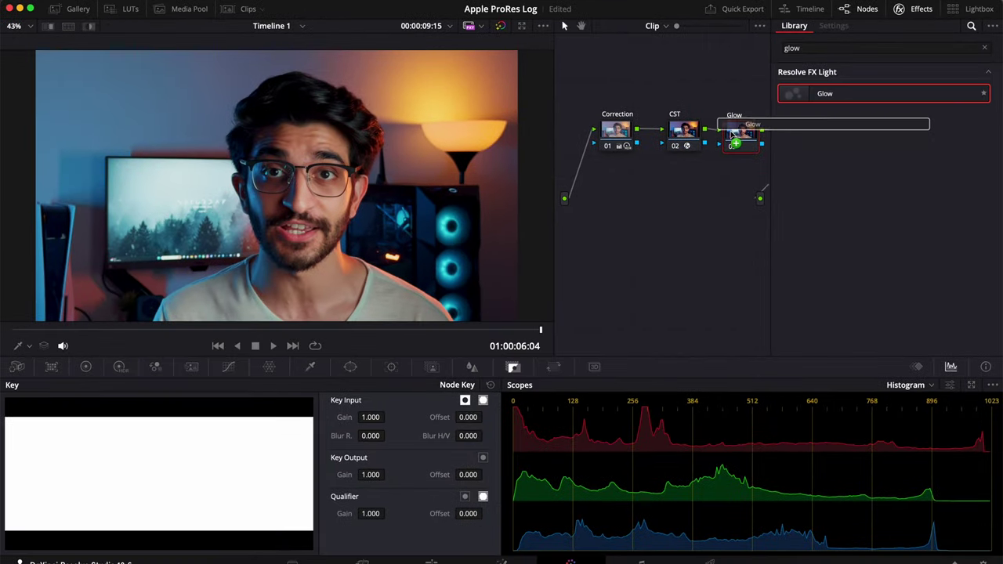
drag(733, 133, 722, 137)
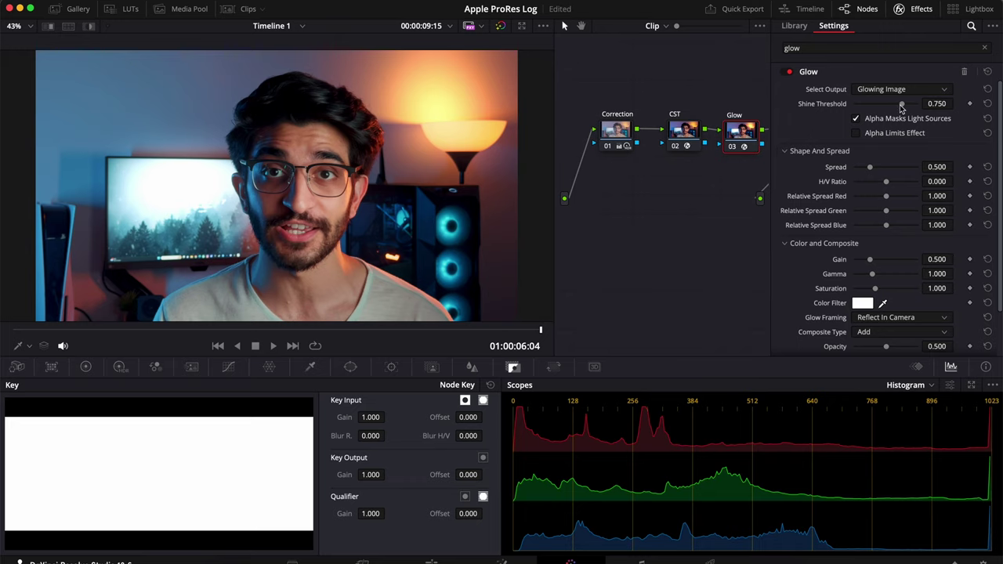
- Raise the Glow shine threshold, tighten its spread, give it a warm tint and lower blend to 0.743
mouse_move(900, 104)
mouse_down()
mouse_move(885, 104)
mouse_move(919, 105)
mouse_move(895, 105)
mouse_move(907, 105)
mouse_up()
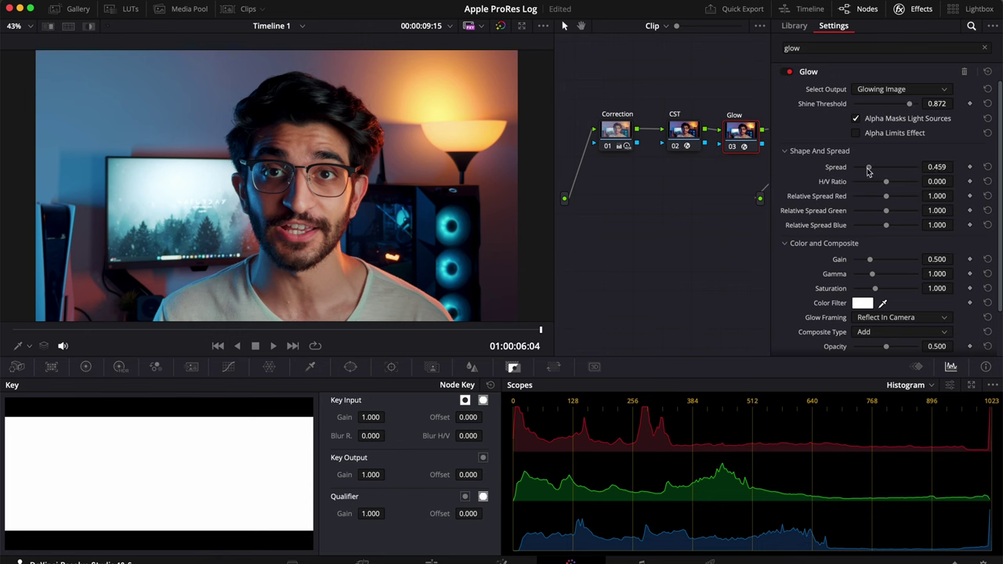
drag(868, 170, 857, 170)
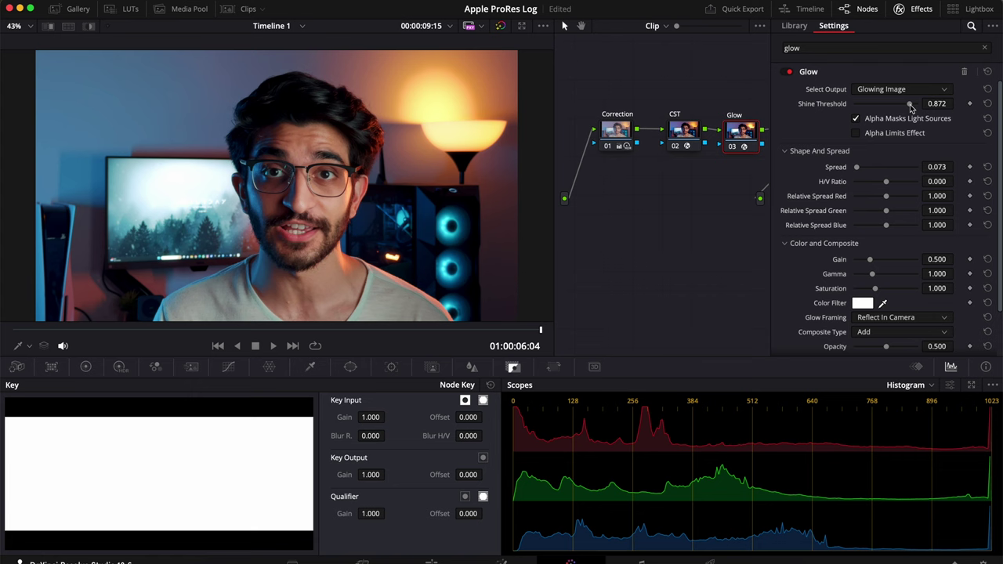
scroll(883, 258, down, 2)
click(863, 252)
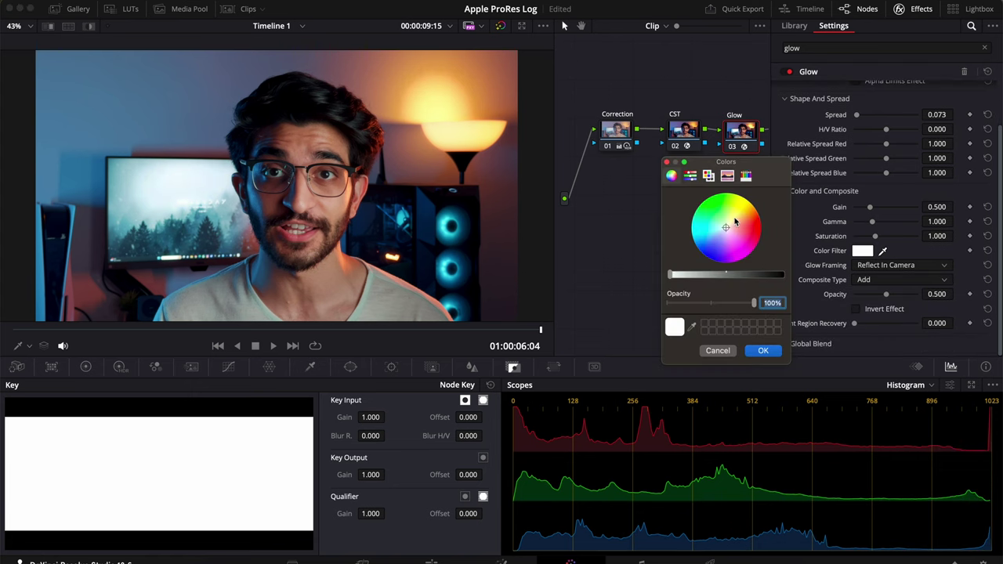
drag(736, 197, 756, 225)
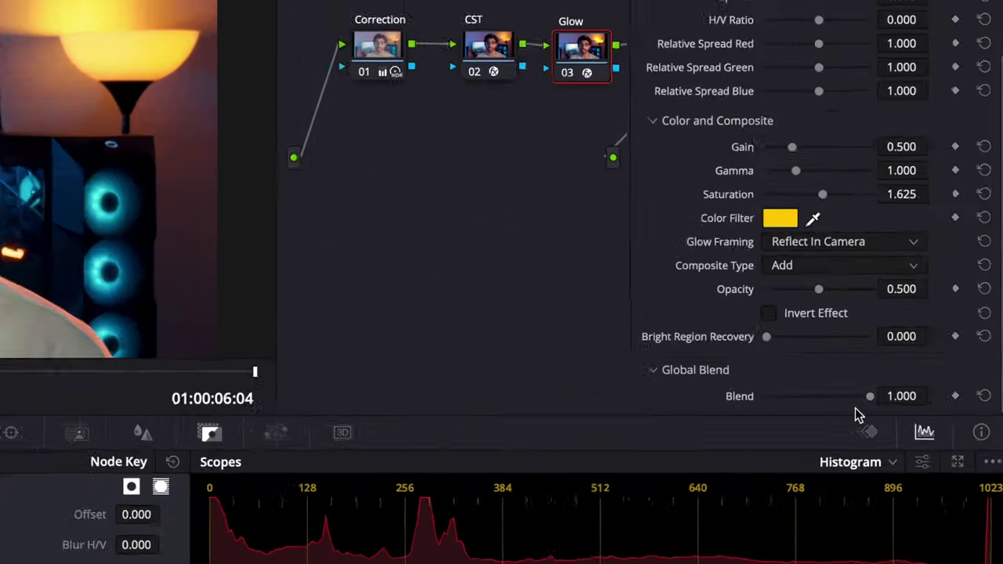
mouse_move(914, 345)
mouse_down()
mouse_move(849, 345)
mouse_move(904, 341)
mouse_up()
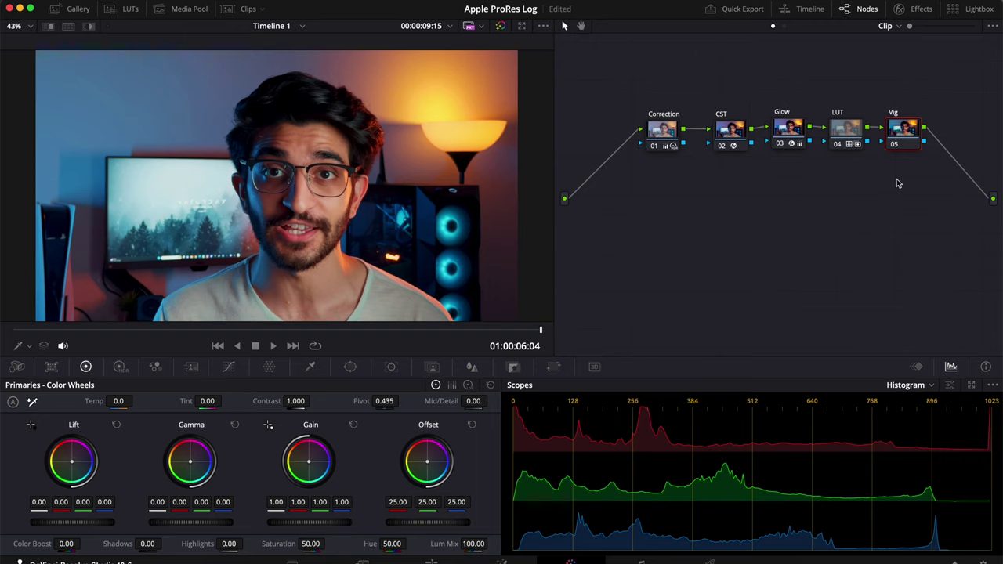
- Add a circle window on the Vig node, stretch it into an oval around the face and preview it
click(351, 367)
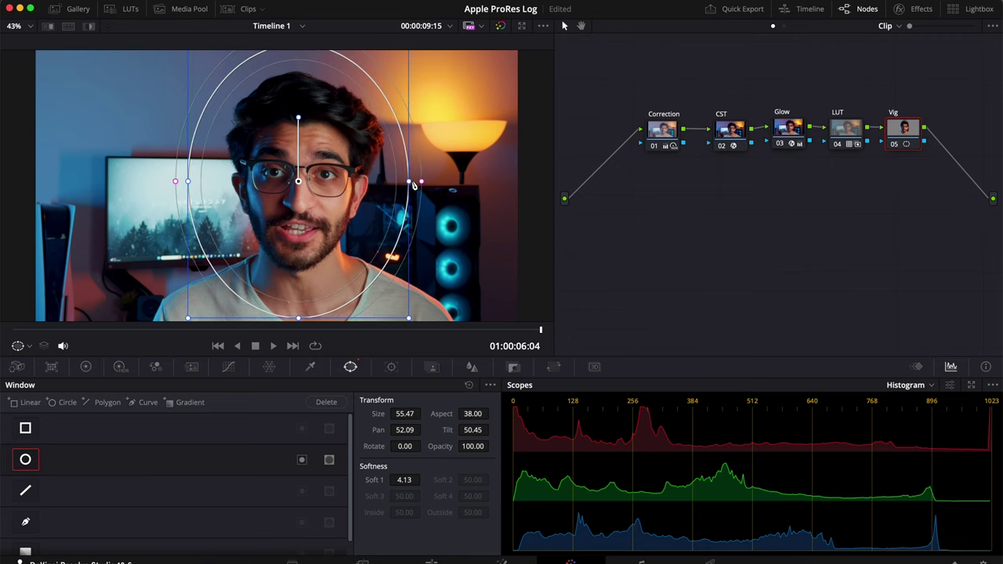
drag(418, 179, 433, 185)
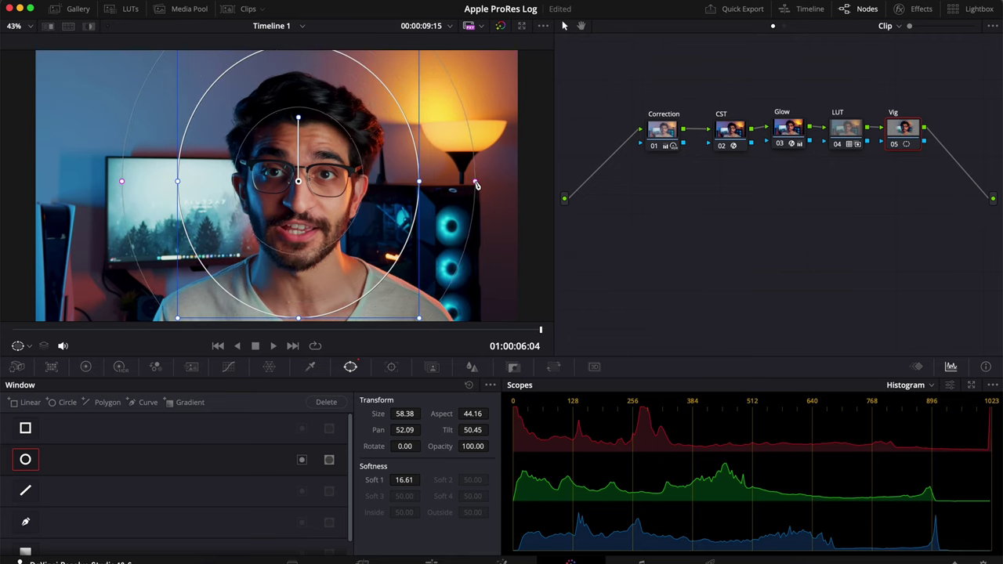
key(shift+h)
key(shift+h)
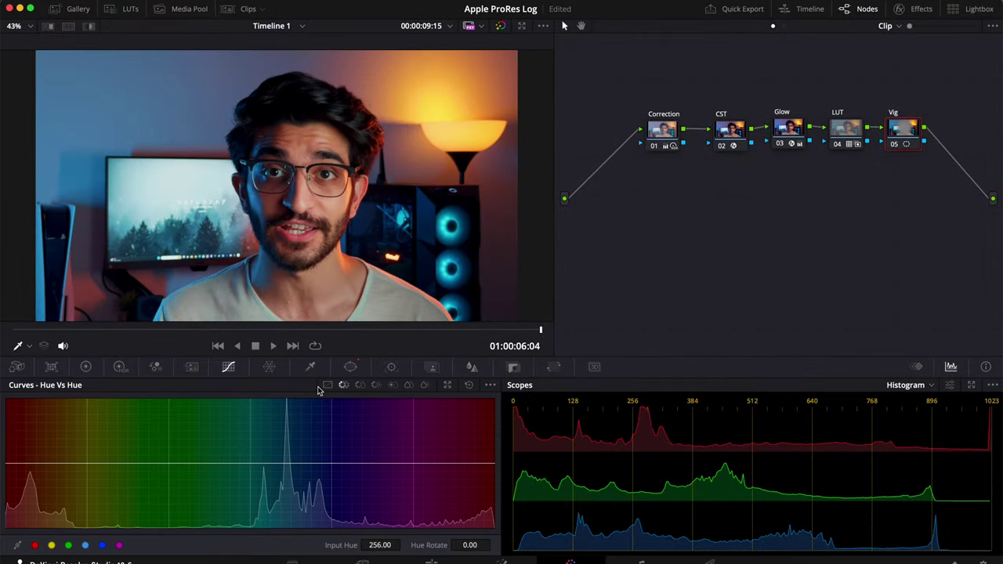
- Bend the Vig node's custom luma curve into an S, darkening lows and lifting highs, then toggle to compare
click(327, 385)
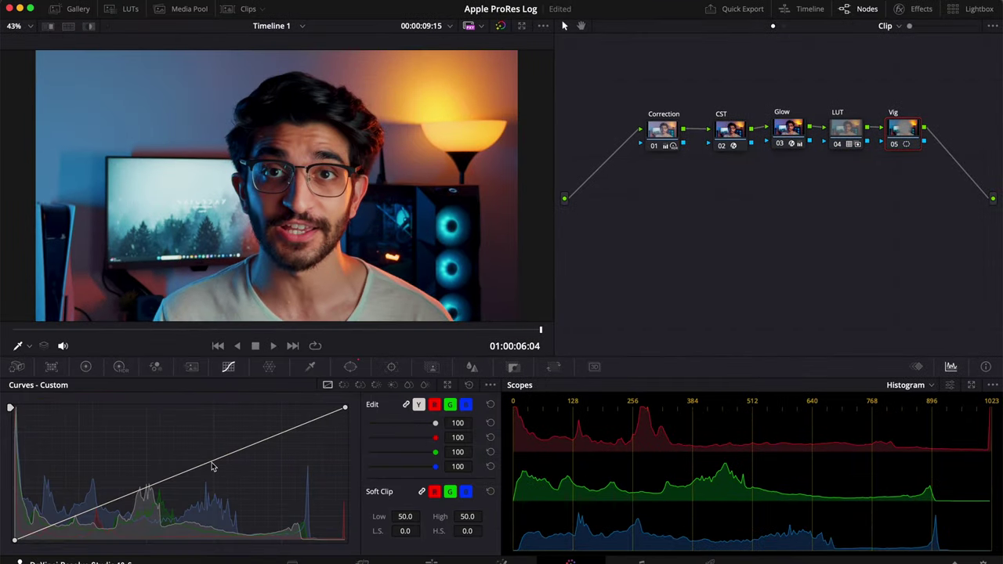
drag(211, 467, 223, 478)
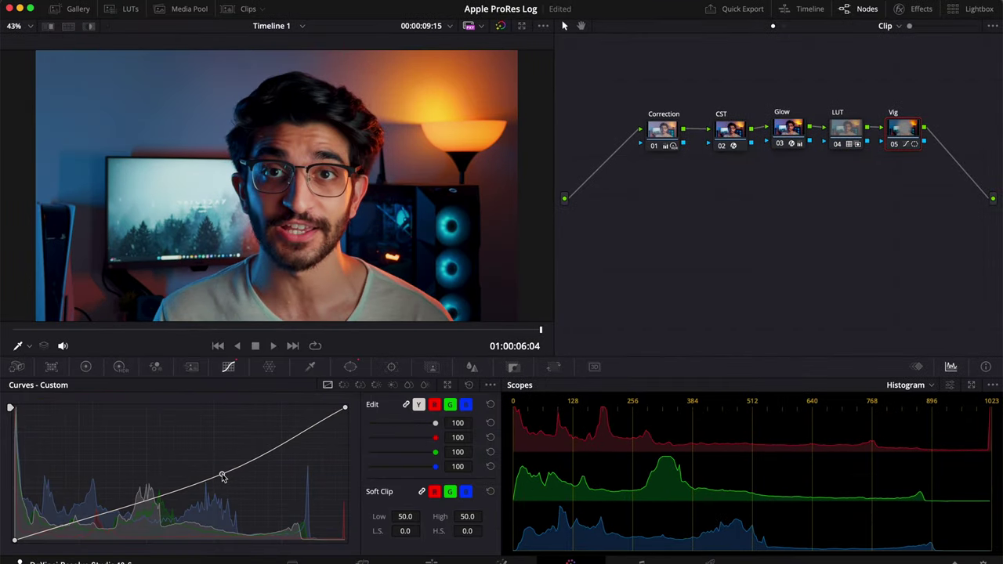
drag(287, 445, 284, 435)
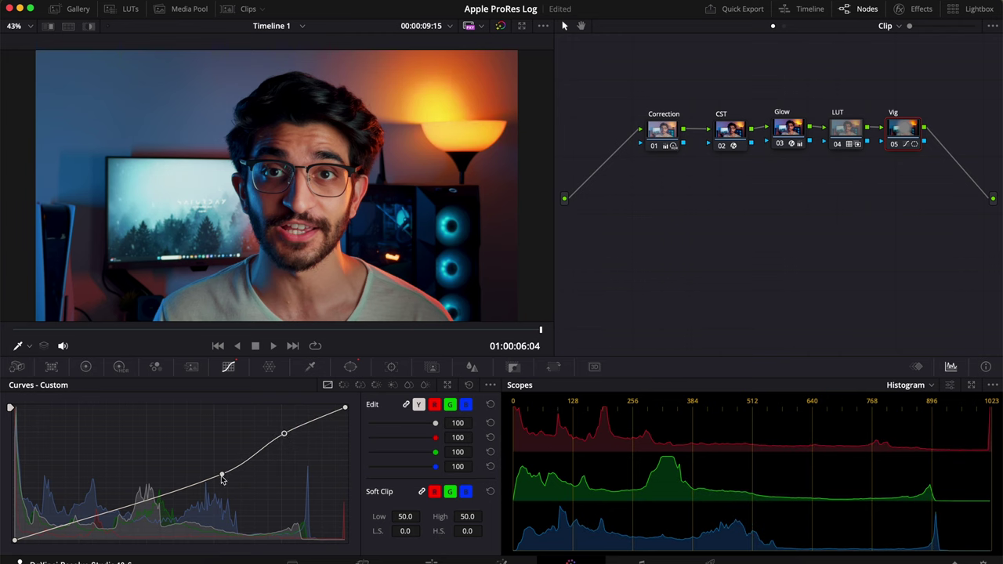
drag(222, 479, 223, 484)
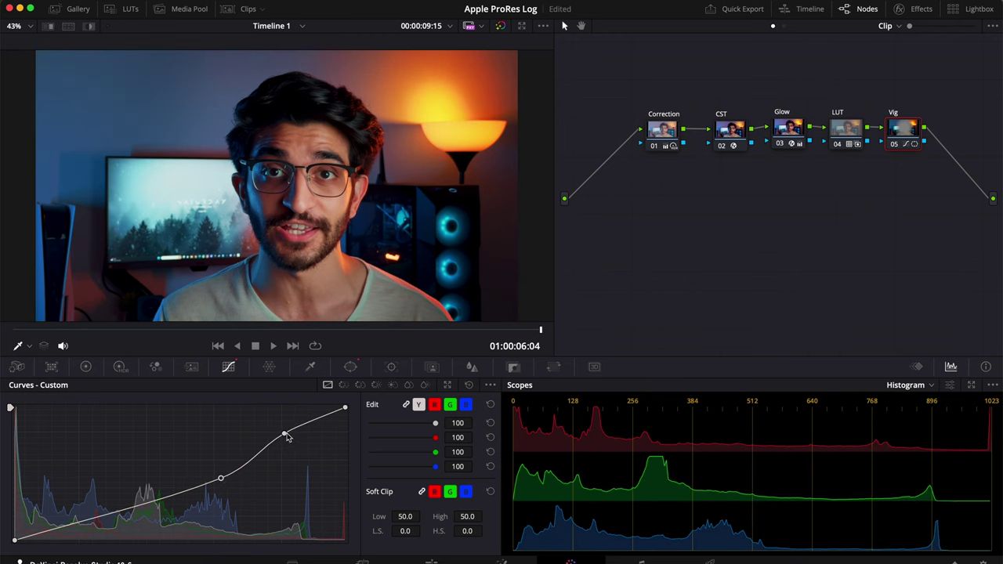
drag(286, 435, 282, 432)
key(ctrl+d)
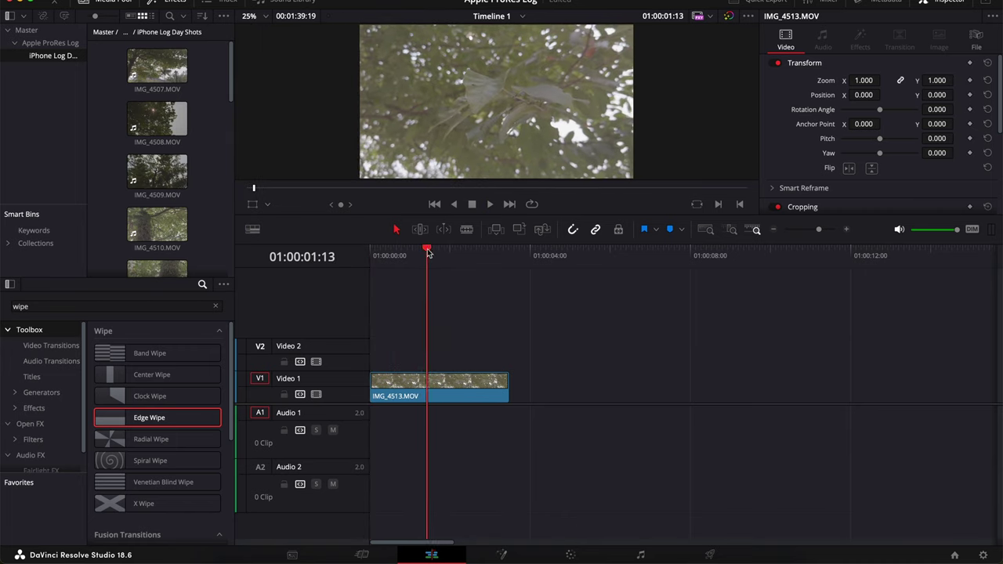
- Preview the leaf clip IMG_4513.MOV on the Edit timeline, then move it to the Color page
drag(427, 257, 404, 261)
click(570, 555)
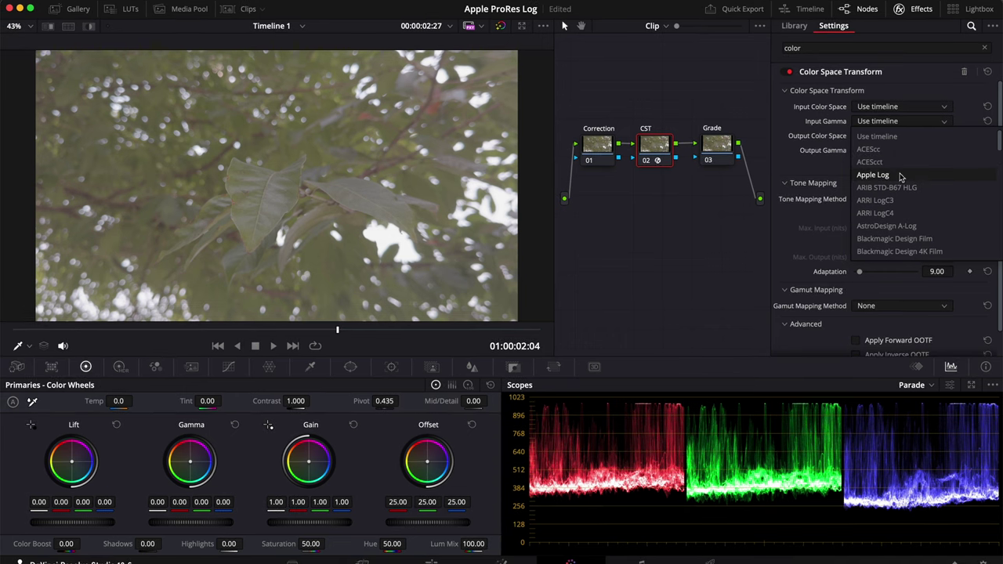
- Set CST input gamma to Apple Log, Correction Temp to -200, and add a raised custom-curve point
click(900, 176)
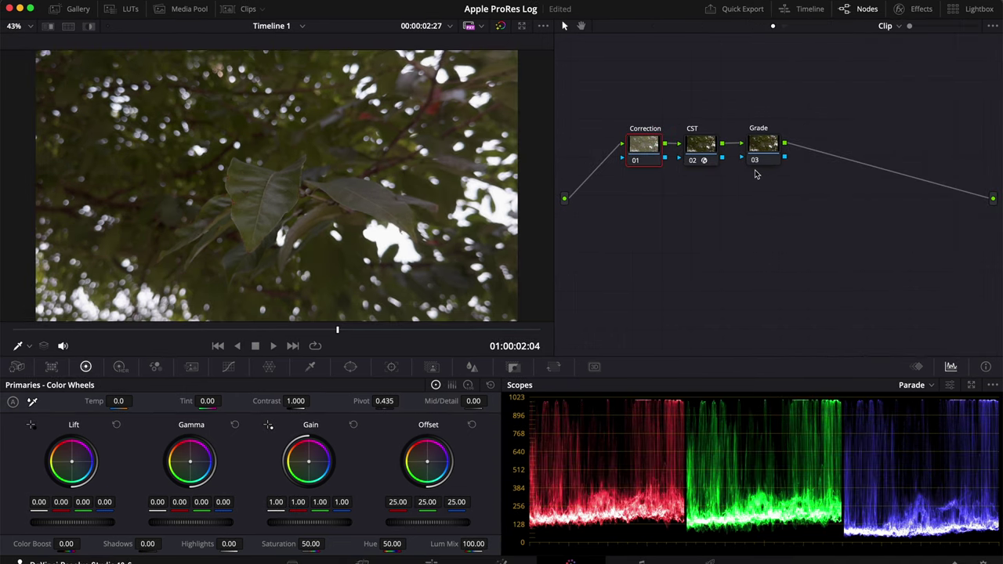
drag(118, 400, 108, 400)
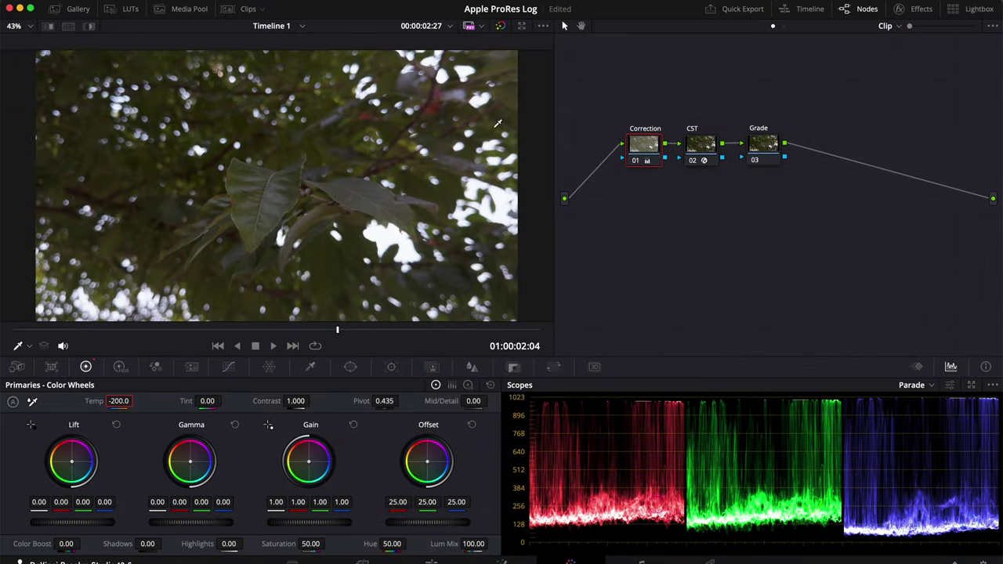
click(228, 366)
drag(280, 435, 276, 428)
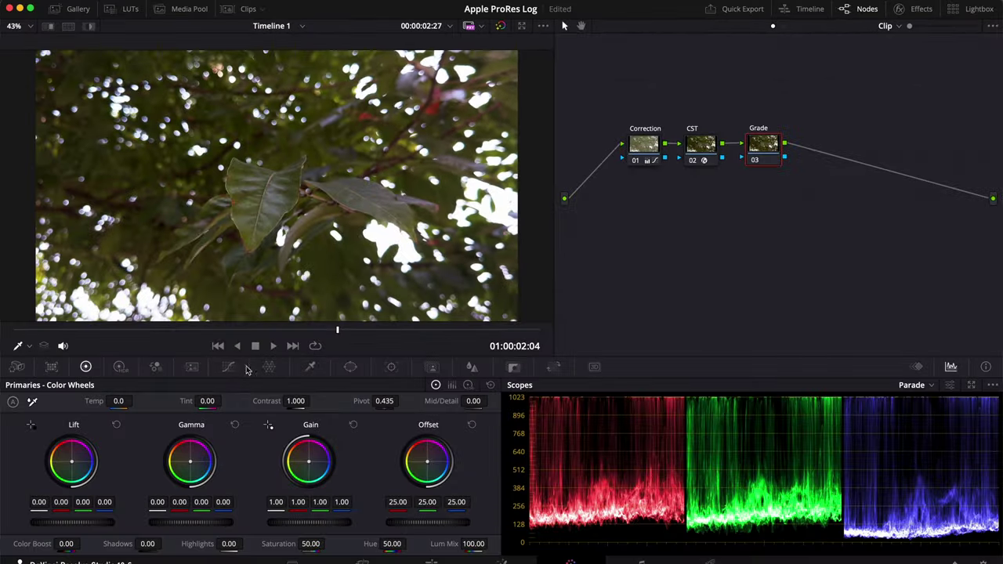
- On the Grade node, rotate the yellow hues (Hue Rotate 2.40) and lower yellow saturation in Hue vs Sat
click(229, 368)
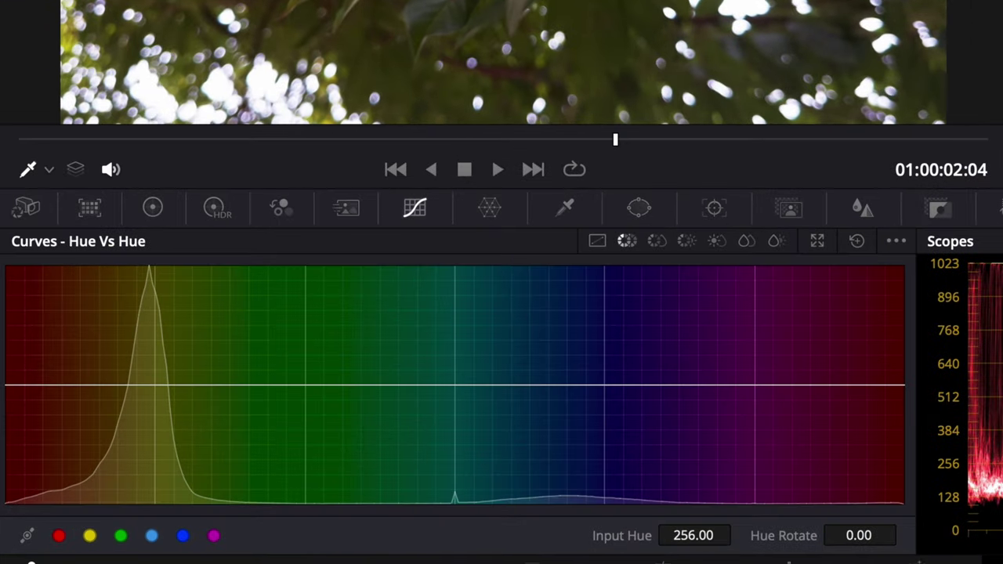
drag(190, 384, 284, 386)
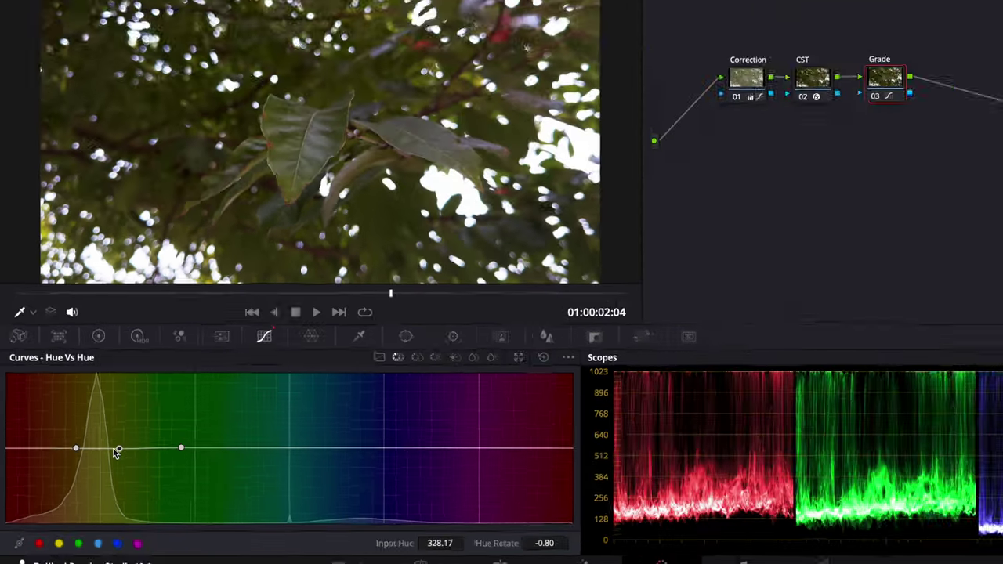
click(117, 385)
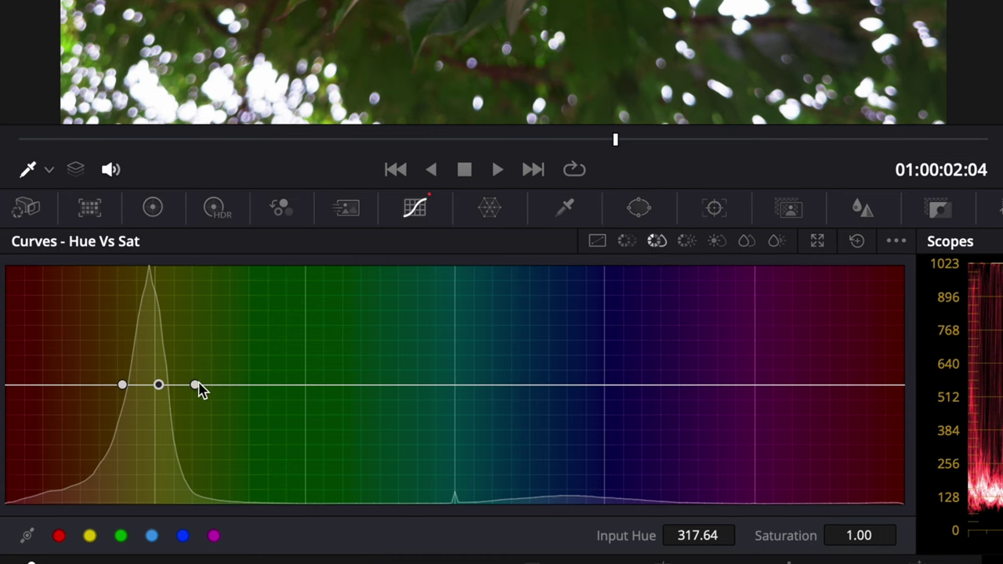
drag(196, 385, 243, 385)
drag(158, 384, 139, 440)
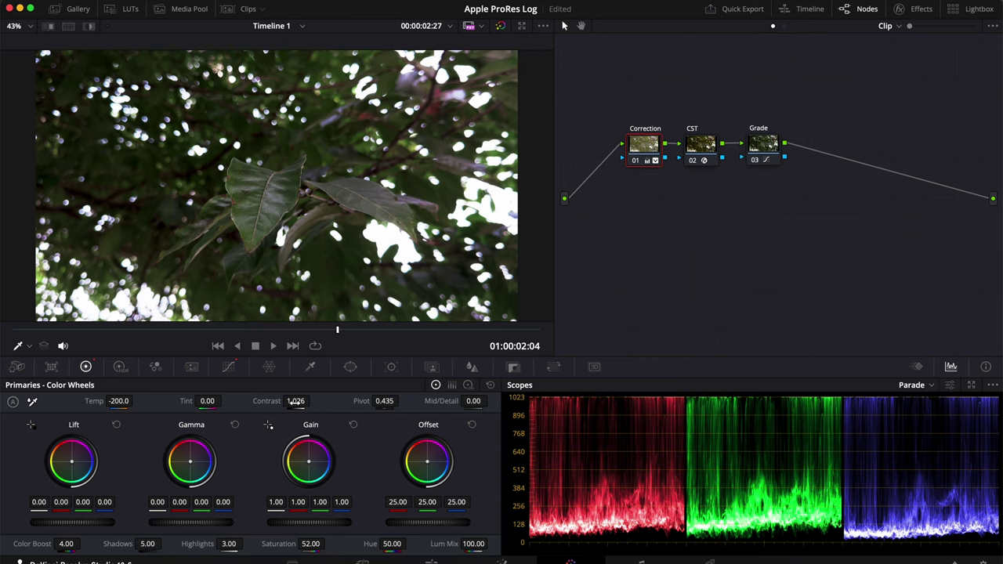
- Select the Grade node and toggle all grading off and on to compare with the log original
key(alt+d)
click(764, 147)
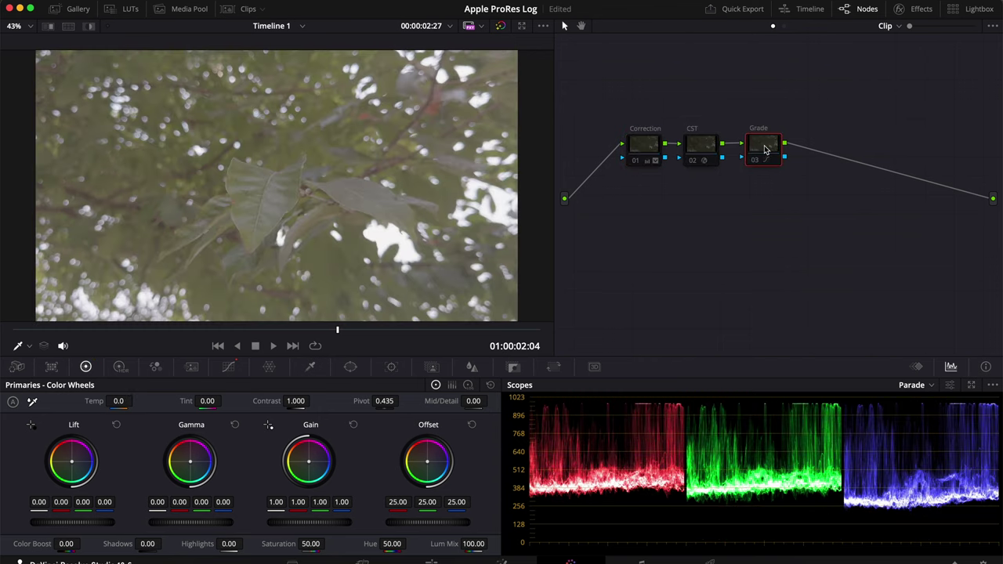
key(alt+d)
key(alt+d)
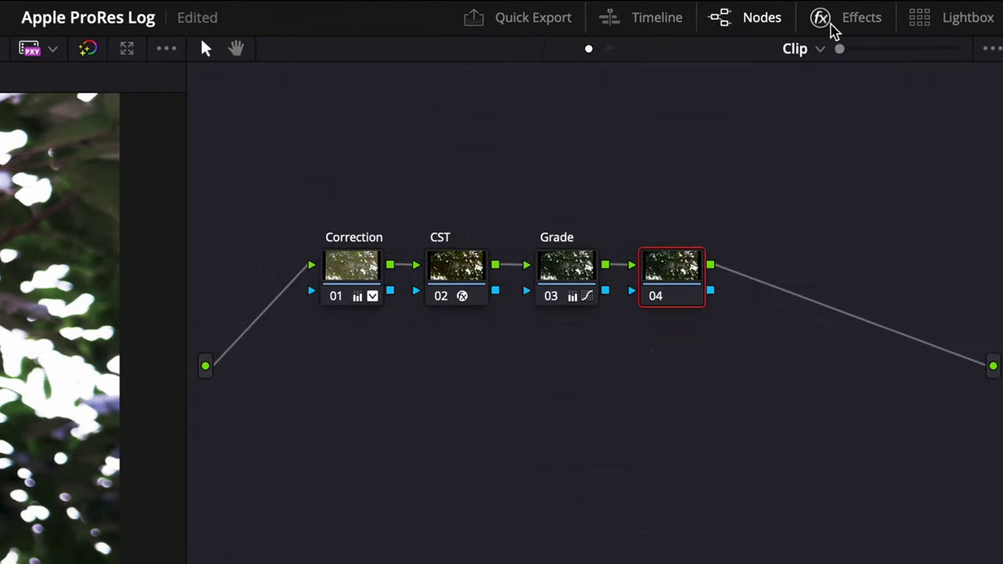
- Search the Effects library for 'rays' to get Light Rays, and return the playhead to the clip start
click(901, 11)
key(ctrl+a)
text(rays)
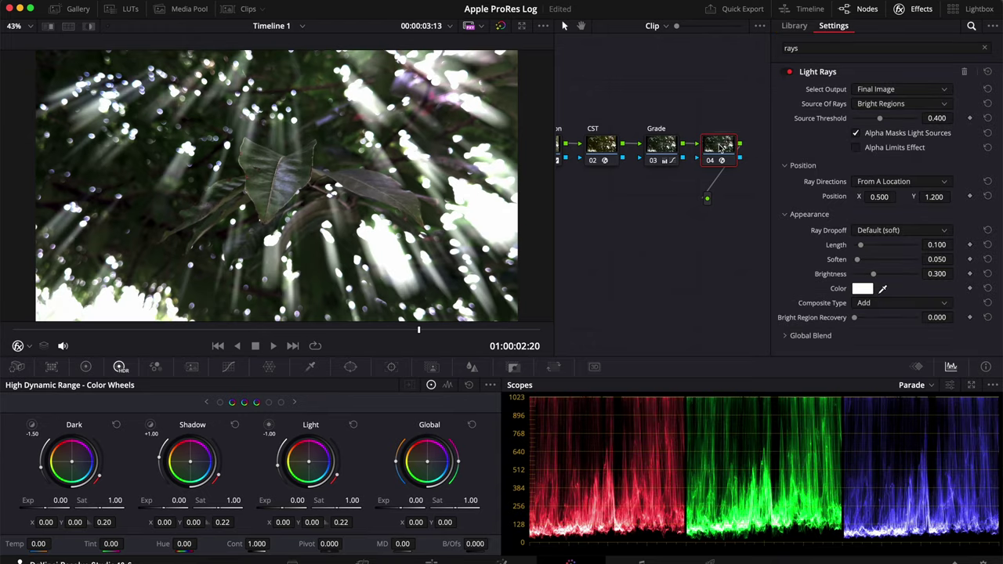
drag(37, 333, 7, 331)
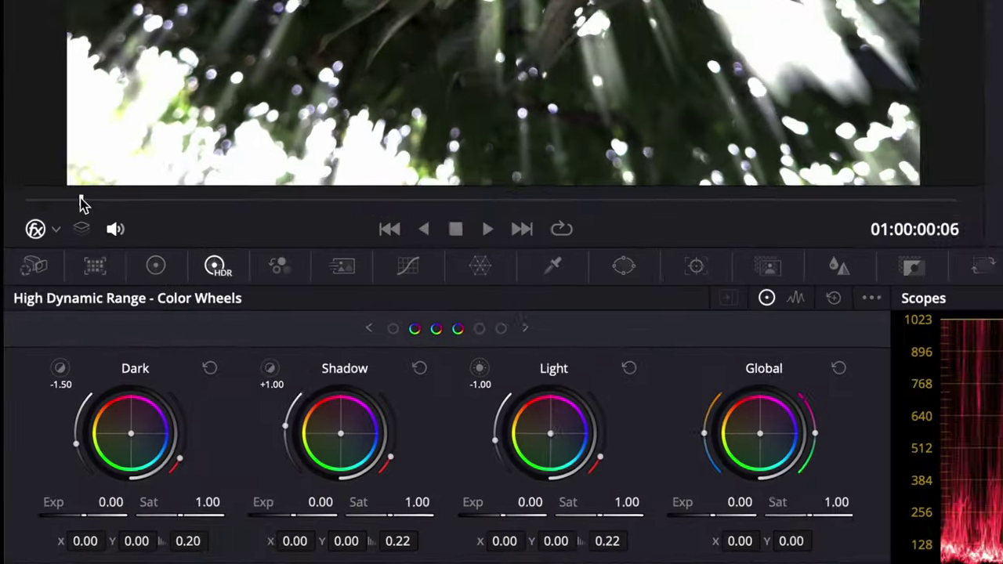
- Show the Open FX Overlay, drag the ray source down into frame, and set Soften 0.027, Brightness 0.165
drag(81, 198, 12, 192)
click(57, 221)
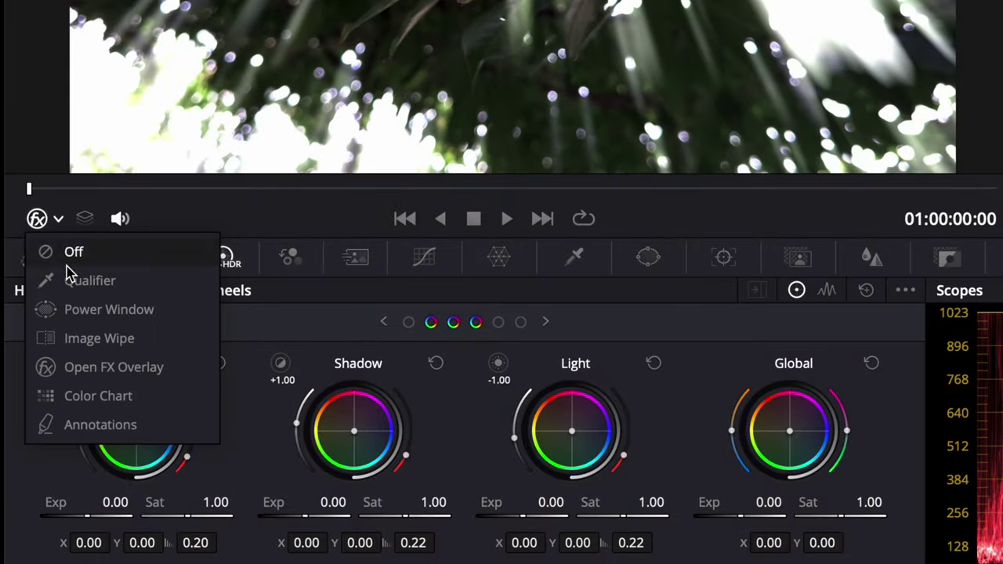
click(116, 370)
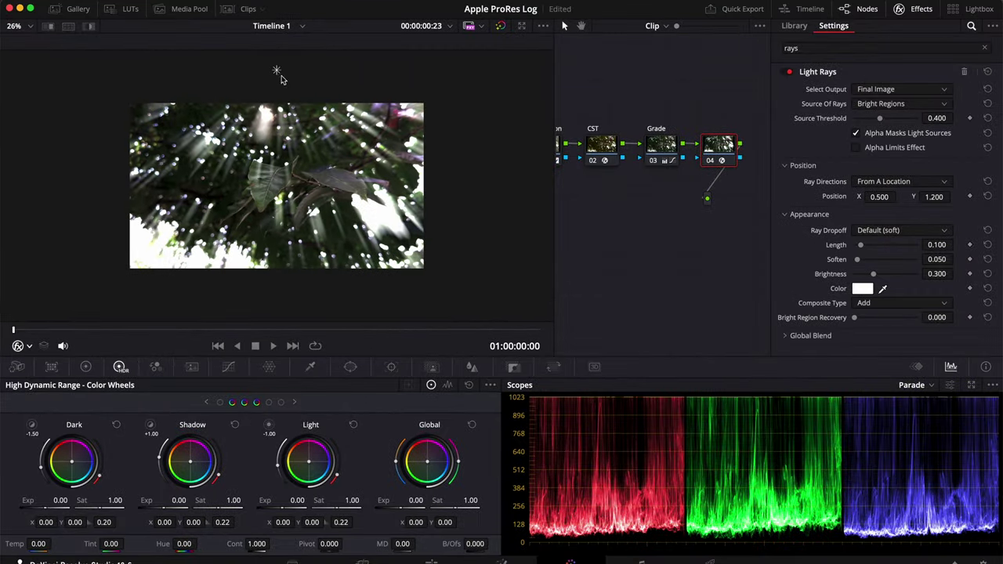
drag(279, 73, 270, 118)
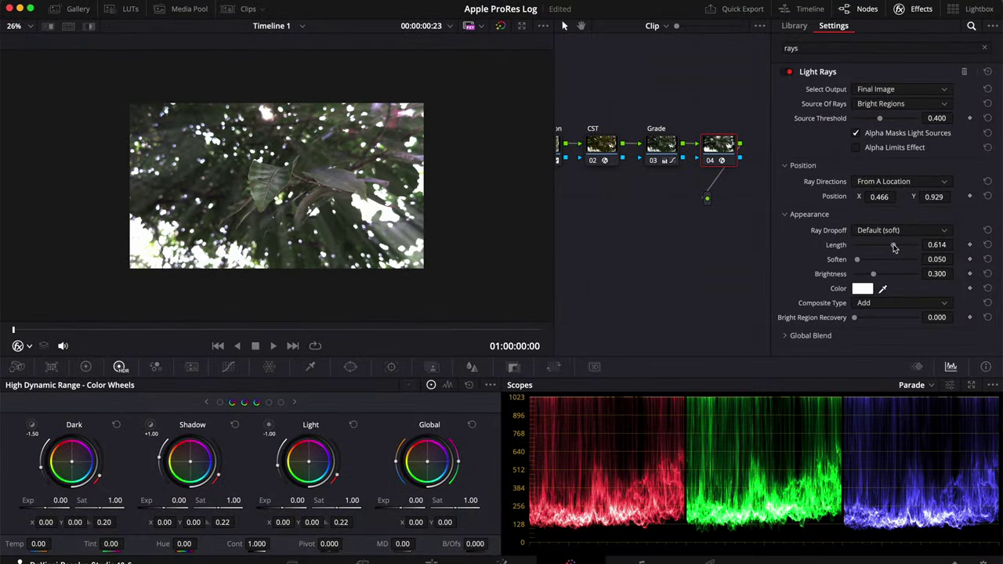
drag(860, 262, 857, 263)
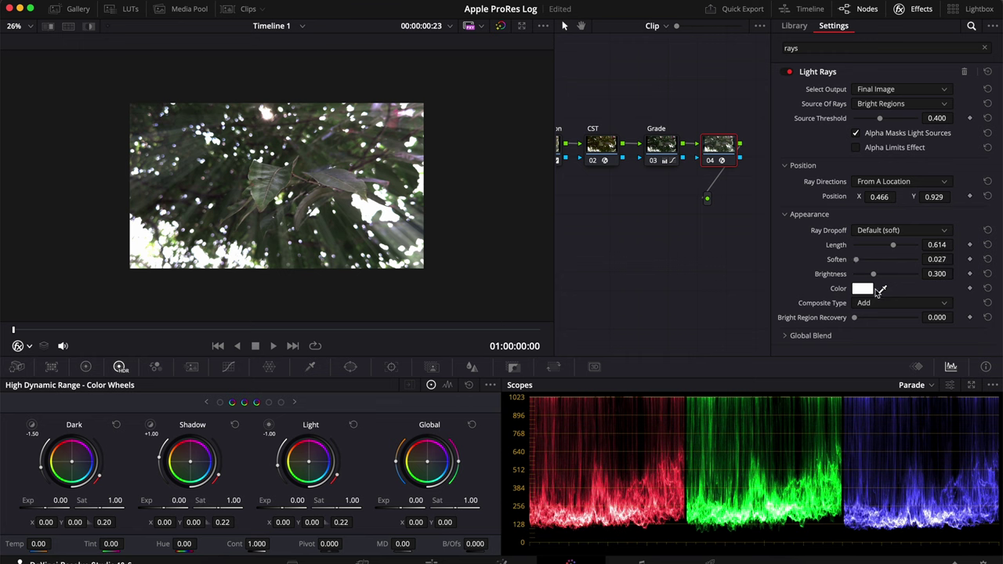
drag(875, 277, 865, 276)
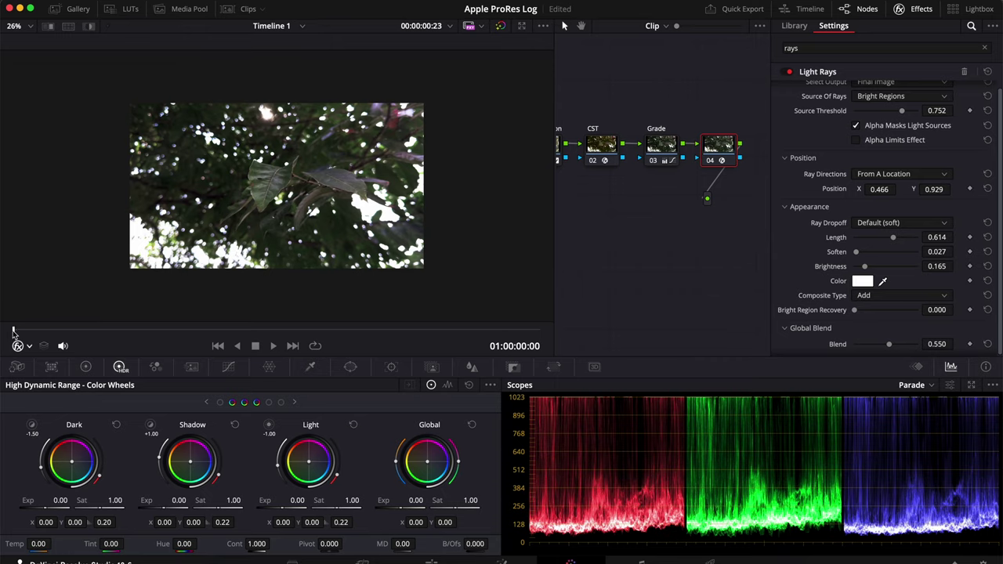
- Scrub through the leaf clip to check the light rays, then return to its start
drag(13, 333, 510, 330)
drag(382, 329, 3, 321)
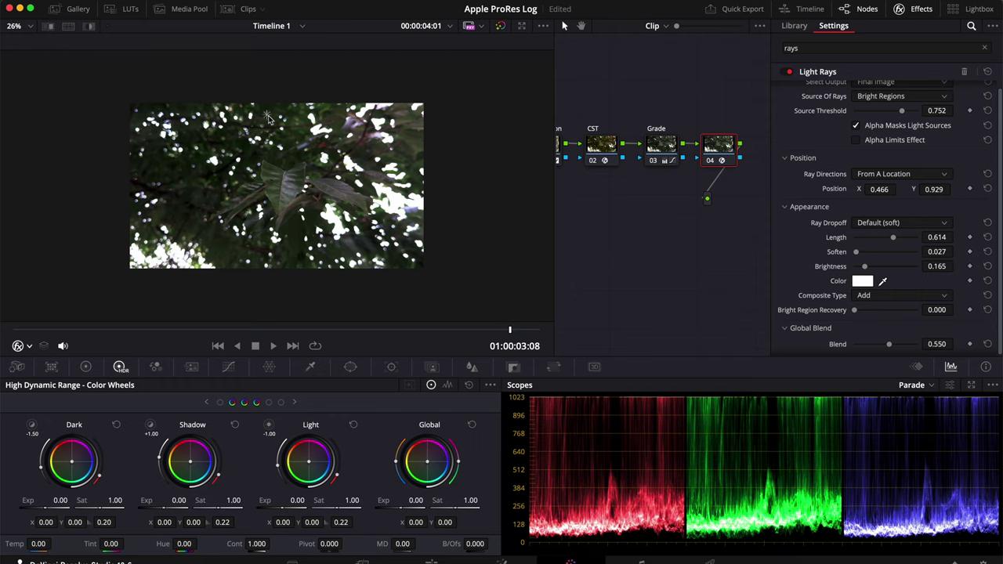
- Return to the first frame, 01:00:00:00, scroll up to the Light Rays Position, and preview further in
drag(384, 329, 3, 321)
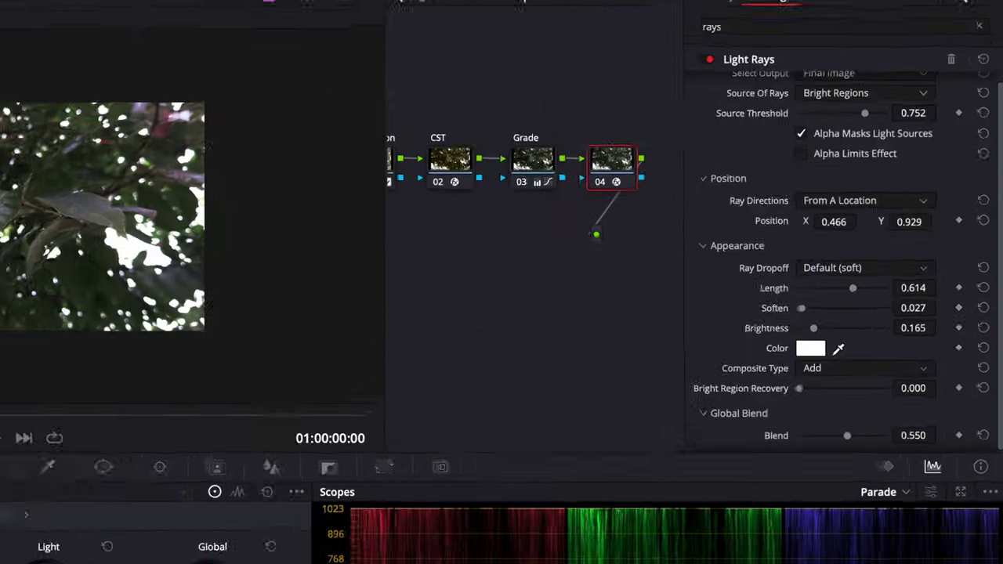
scroll(619, 266, up, 1)
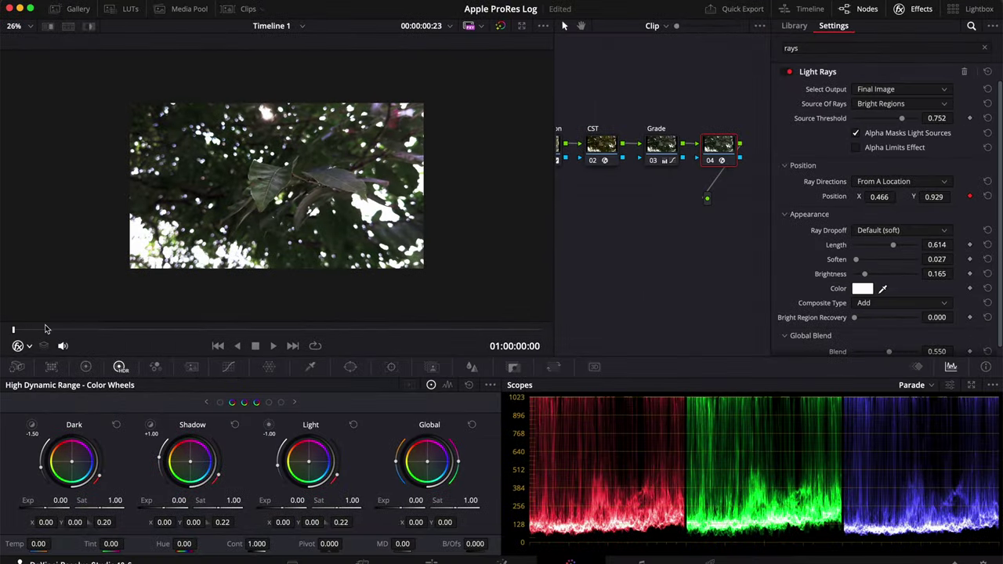
drag(14, 331, 239, 328)
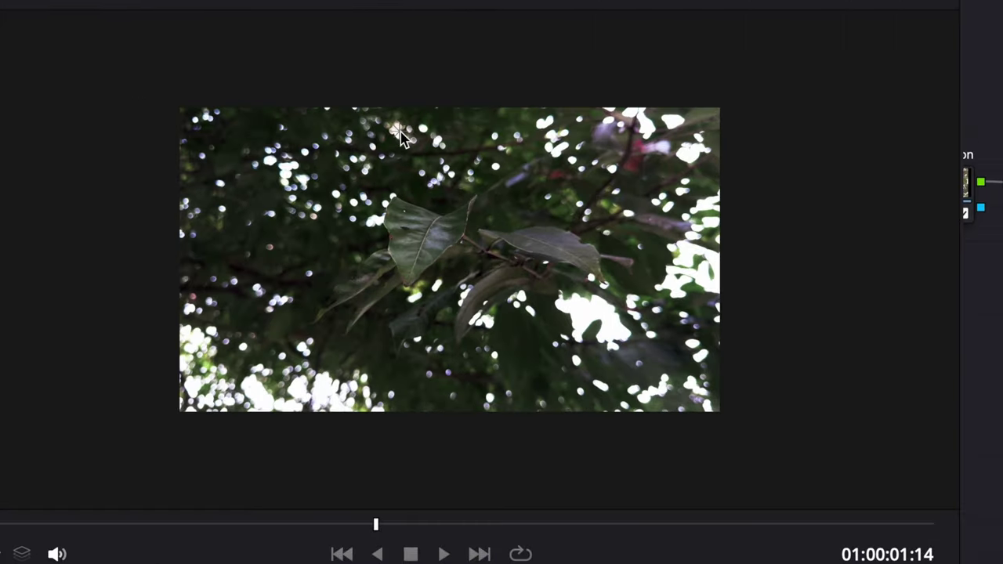